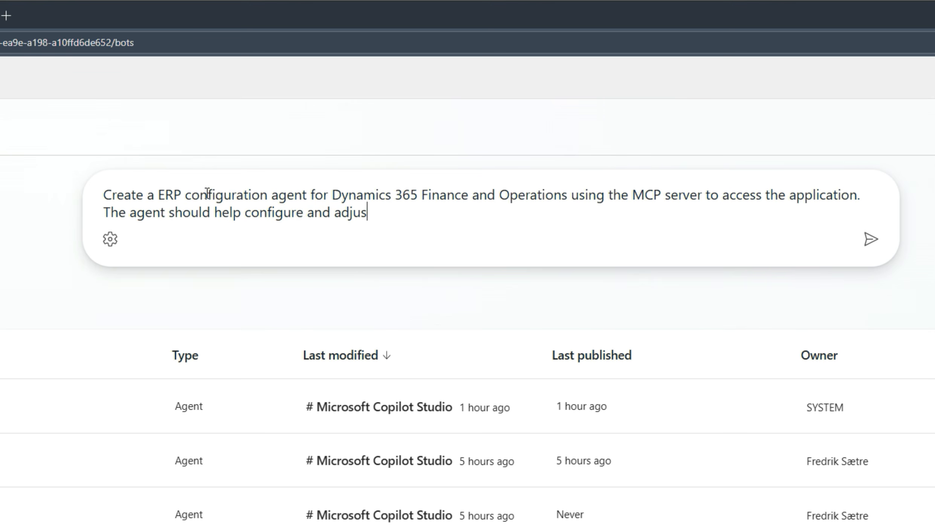
- Create an ERP configuration agent for Dynamics 365 Finance and Operations from a prompt requesting MCP server access, system configuration, improvement advice and performance optimization
type("and performance optimization.")
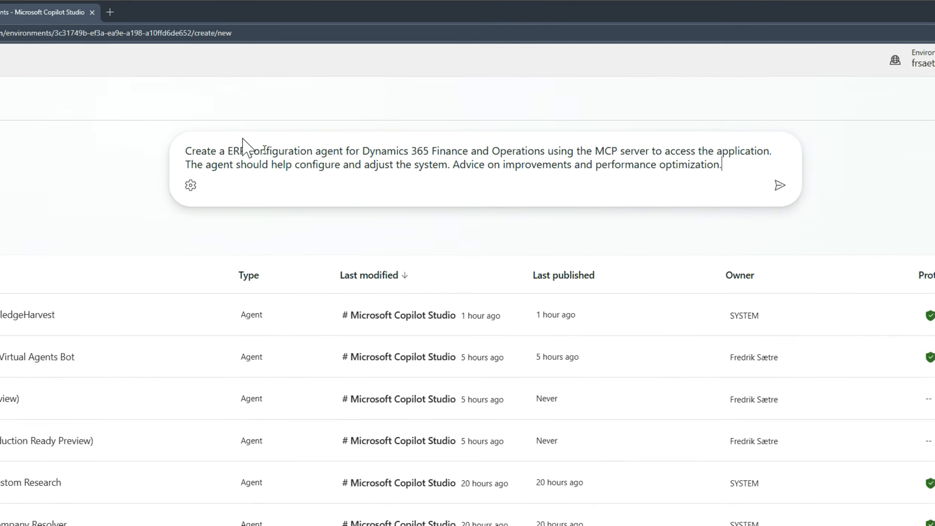
key("Return")
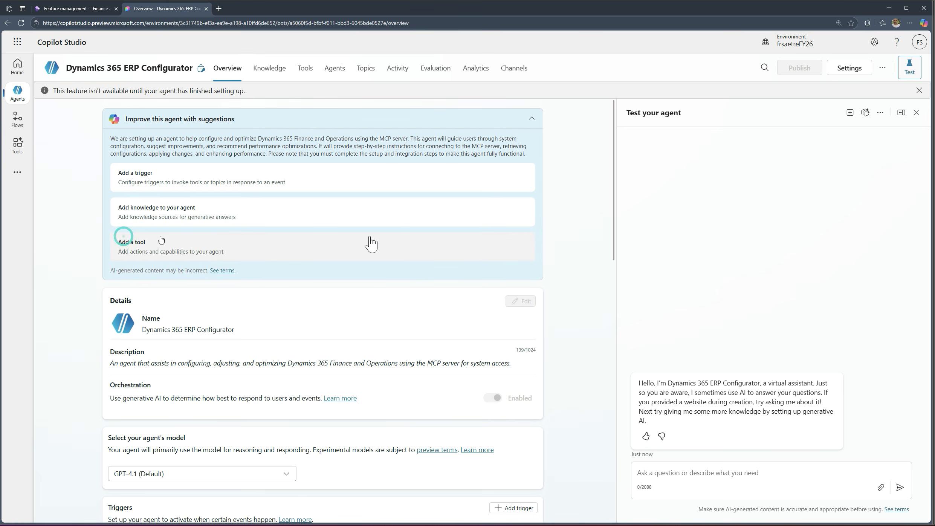
- Choose Dynamics 365 ERP MCP (Preview) from the Model Context Protocol tools as a new tool for the agent
scroll(403, 243, "down", 1)
scroll(402, 243, "down", 10)
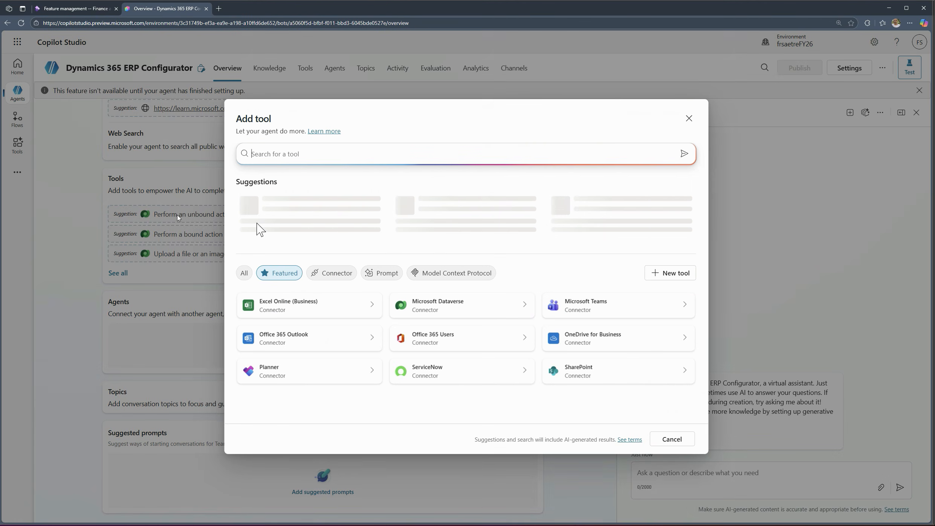
left_click(449, 275)
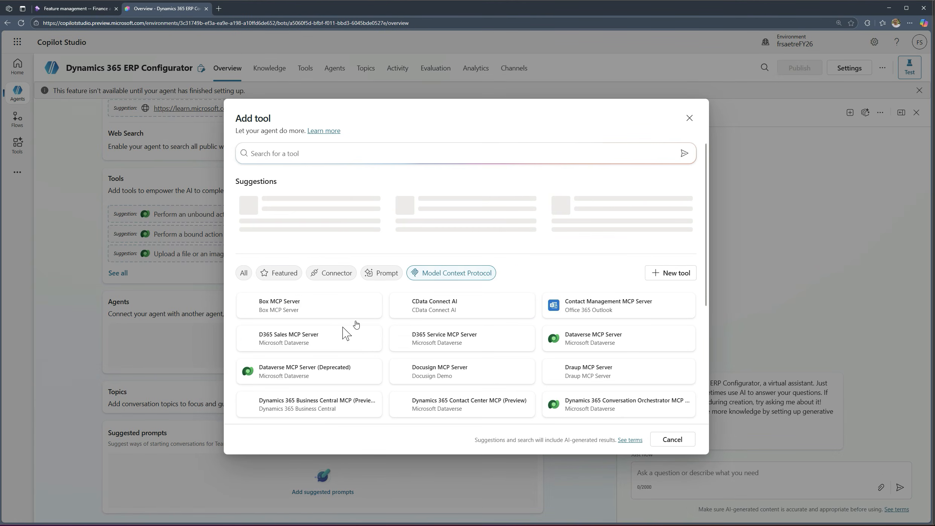
scroll(318, 373, "down", 3)
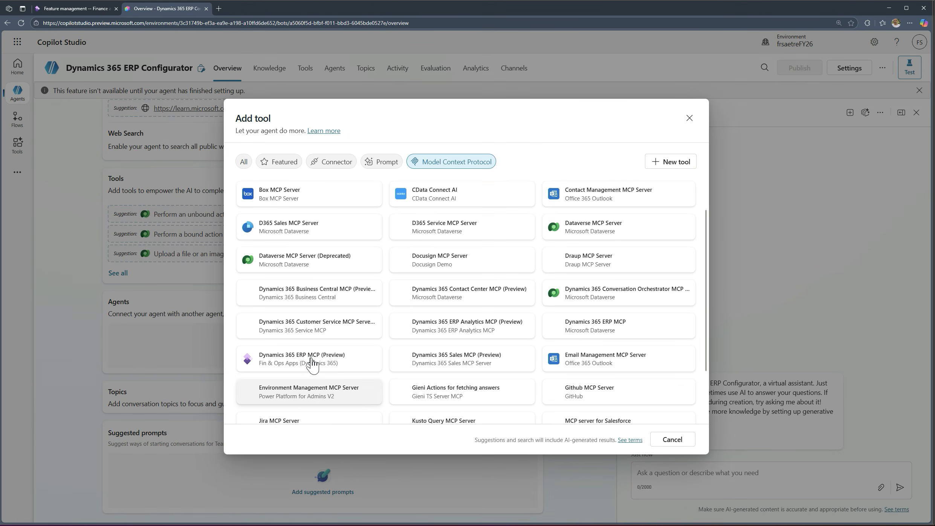
left_click(343, 361)
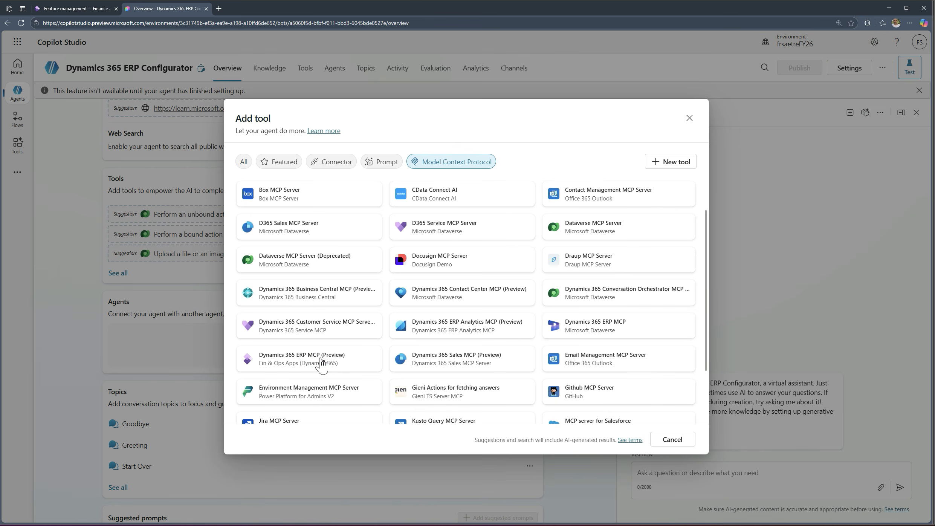
left_click(323, 364)
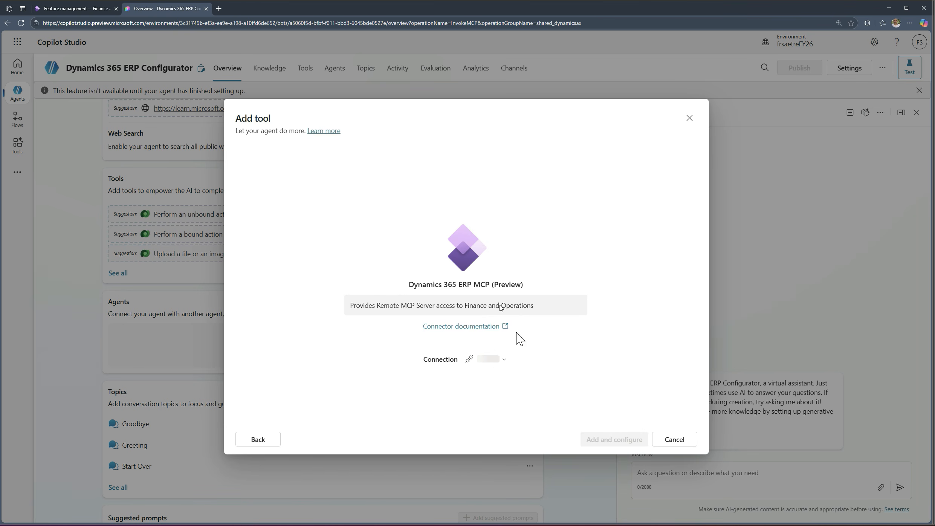
- Create a new Fin & Ops Apps (Dynamics 365) connection with the demo admin account and add the MCP tool to the agent
left_click(480, 361)
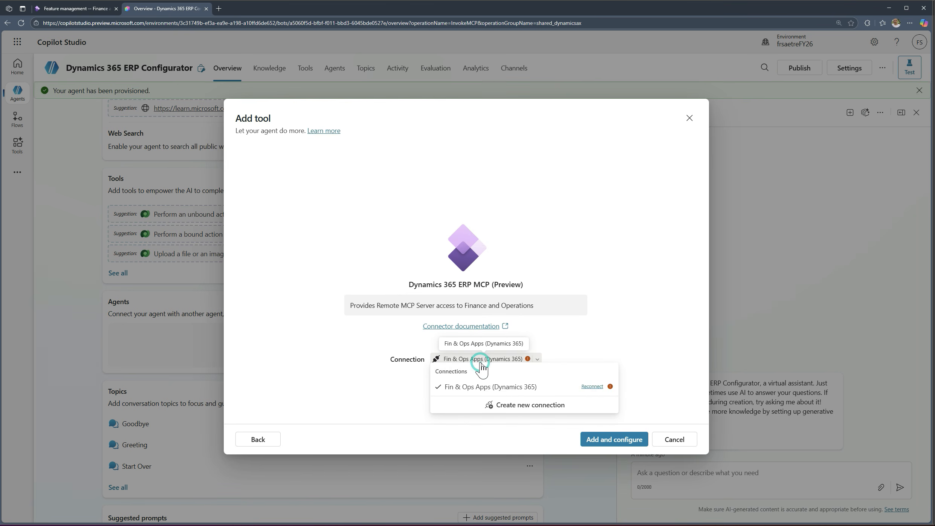
left_click(511, 412)
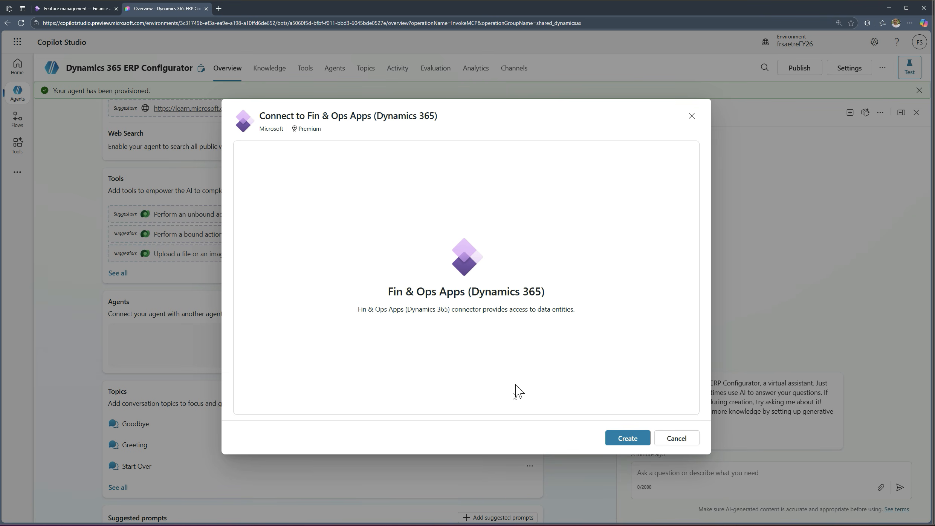
left_click(630, 440)
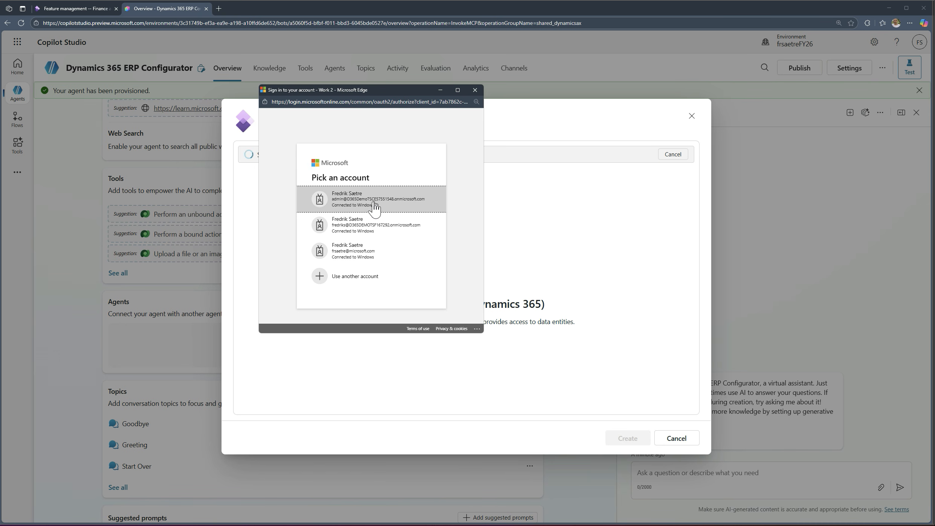
left_click(375, 207)
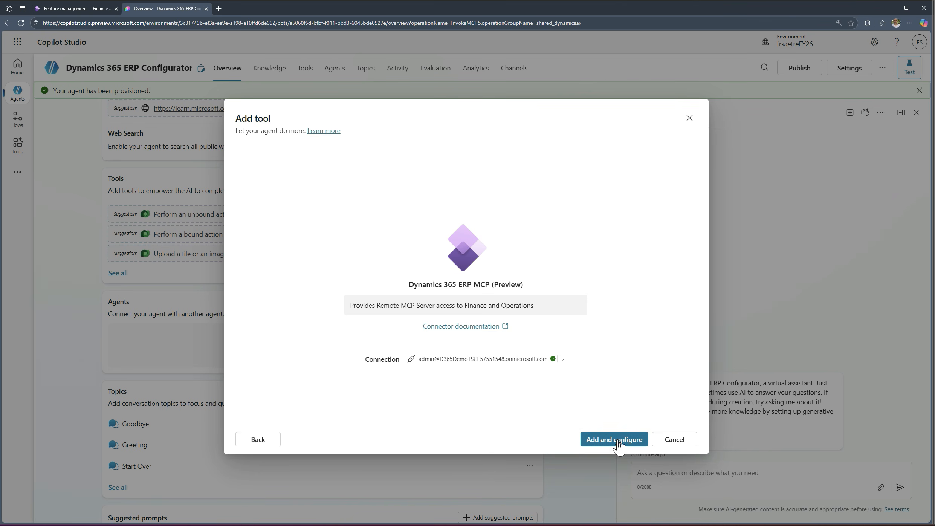
left_click(618, 441)
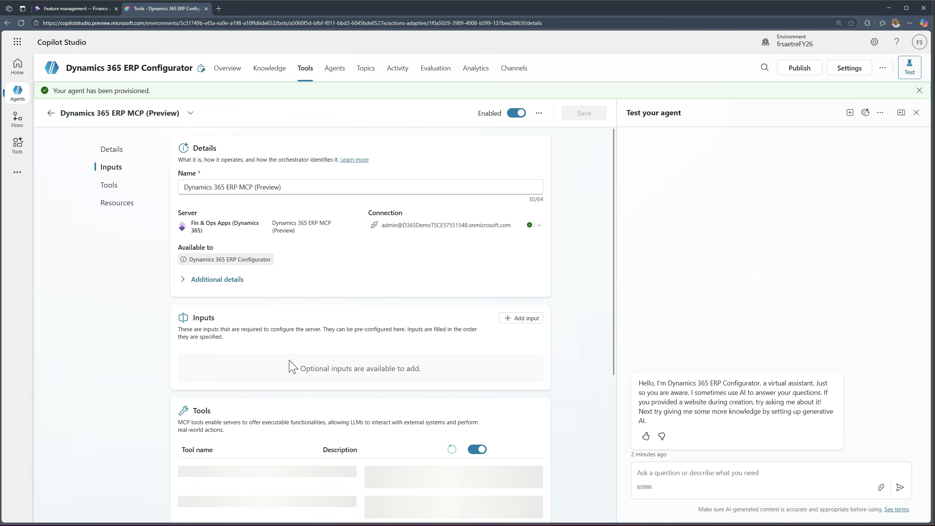
- Review the MCP server's inputs, tools and resources, and refresh its tool list
scroll(290, 366, "down", 4)
scroll(294, 366, "down", 2)
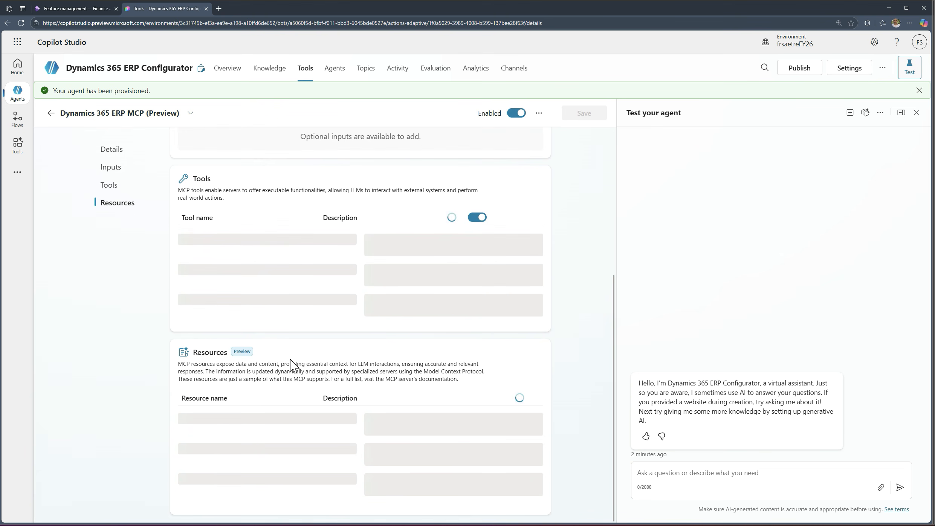
scroll(291, 365, "up", 5)
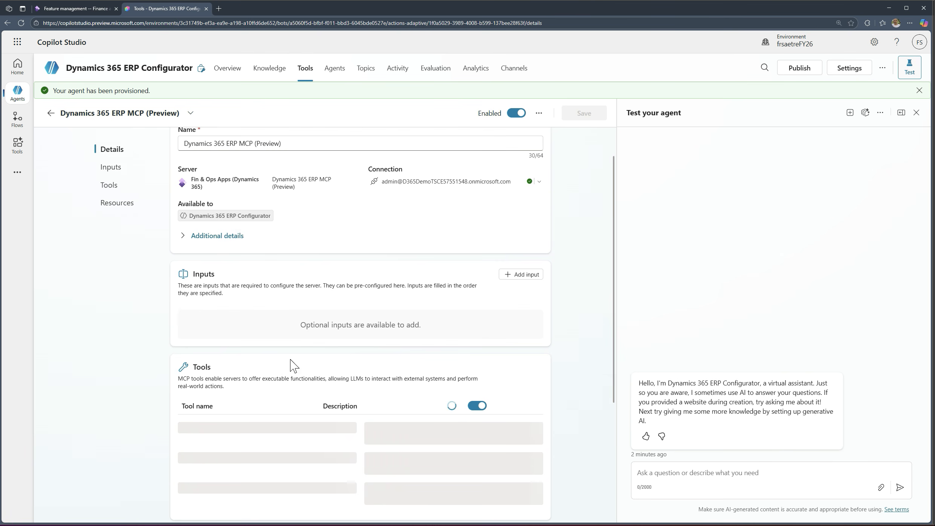
scroll(274, 380, "down", 4)
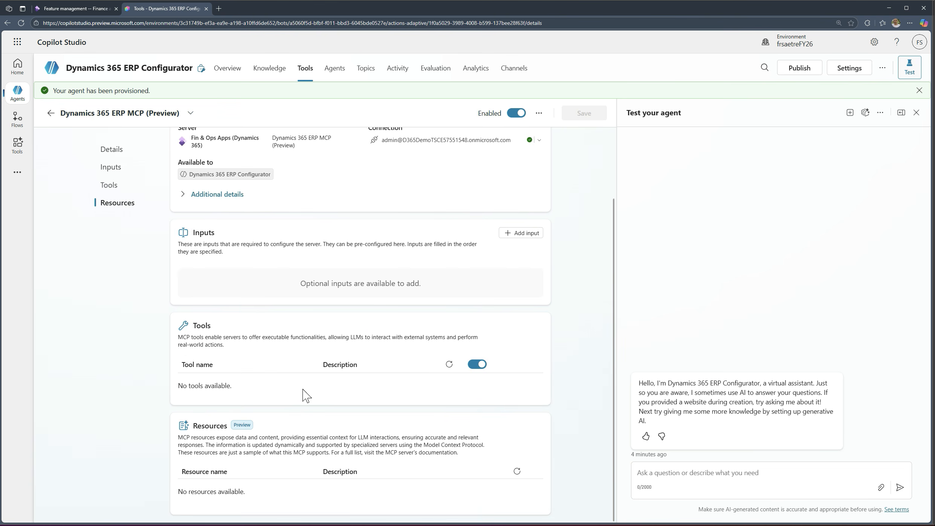
left_click(450, 364)
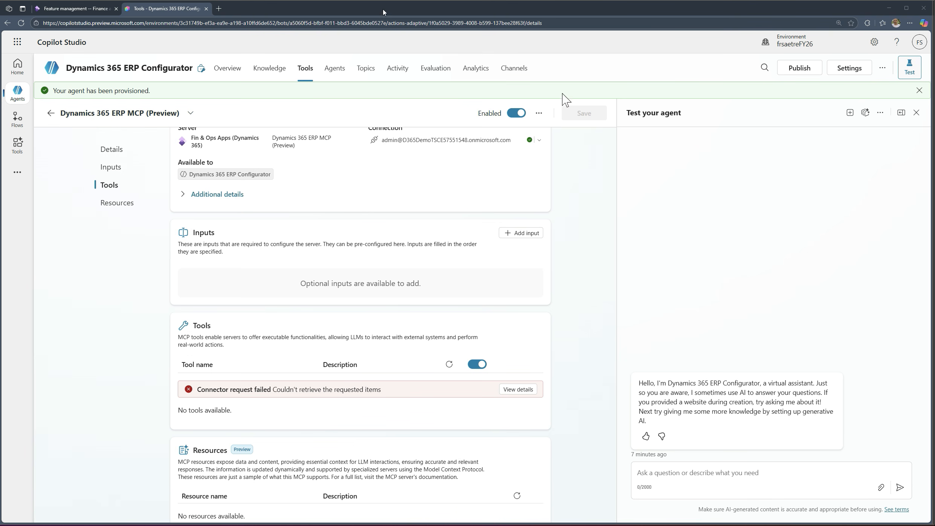
- Examine the details of the connector request error to find what the MCP server requires
left_click(525, 392)
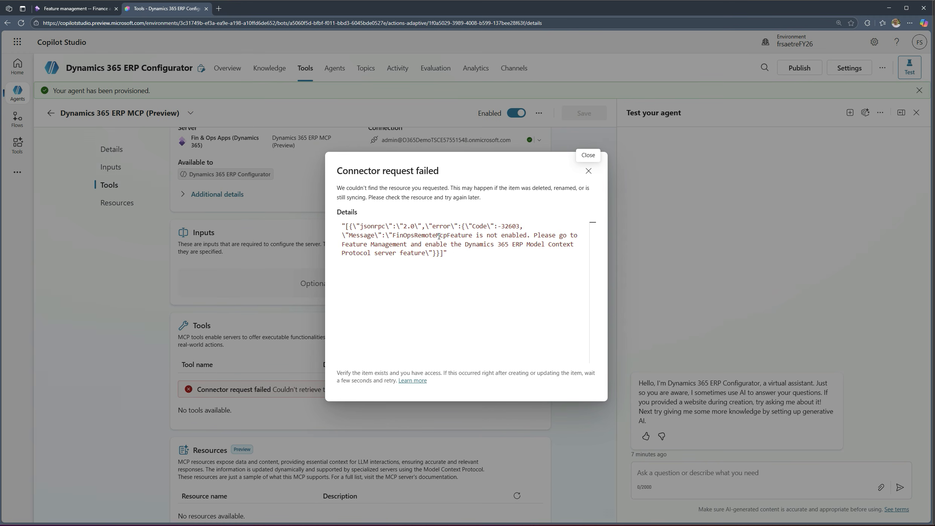
left_click_drag(477, 235, 421, 253)
left_click(421, 253)
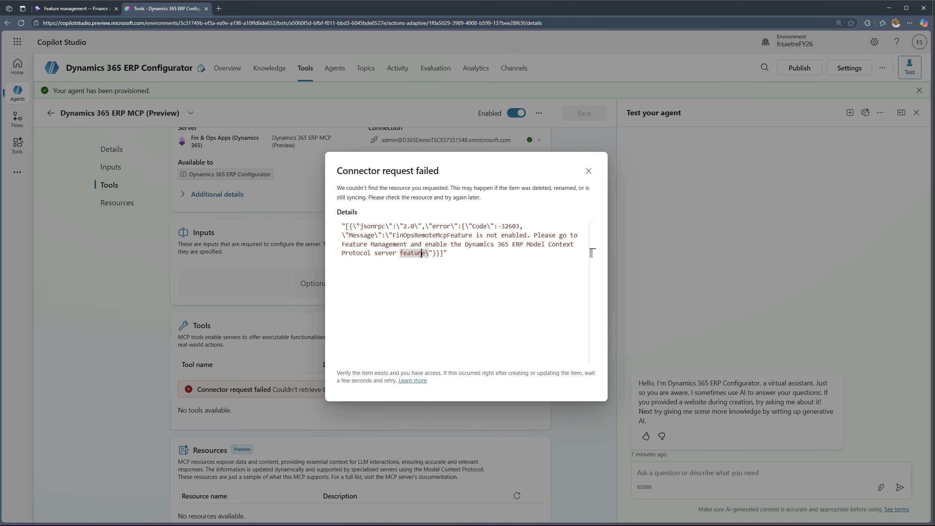
- Switch to Finance and Operations, start a new session, and enable the (Preview) Dynamics 365 ERP Model Context Protocol server feature
left_click(76, 11)
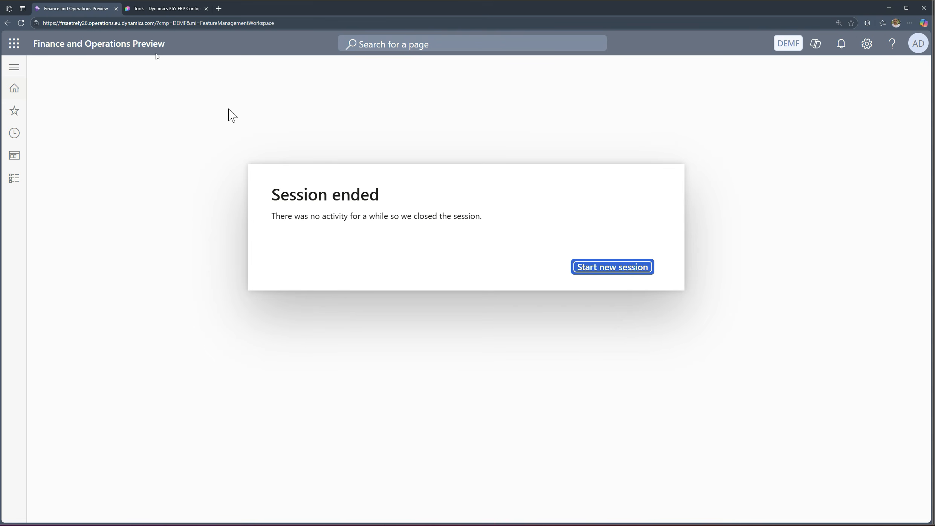
left_click(618, 272)
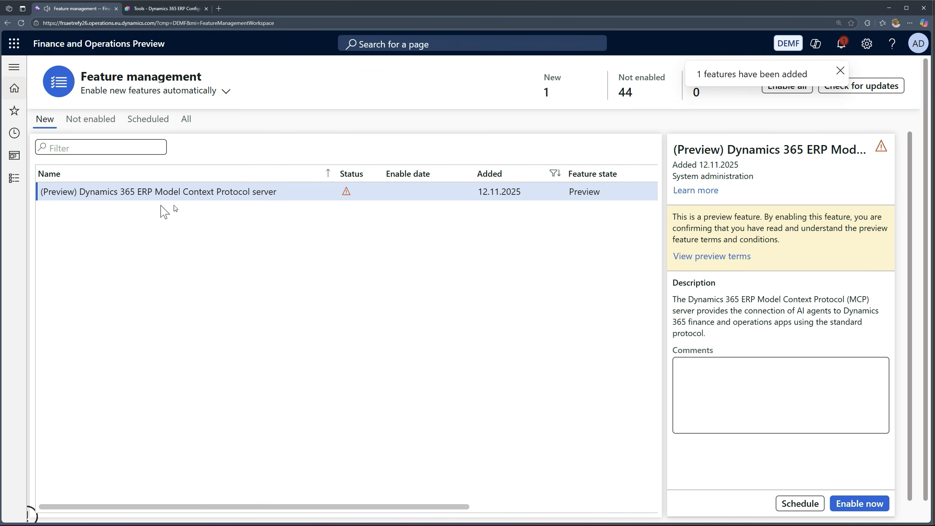
left_click(80, 192)
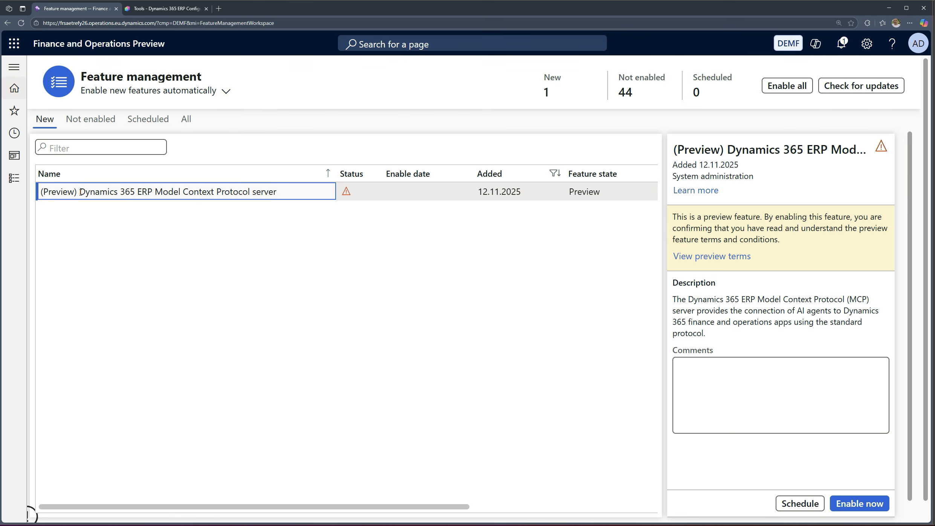
left_click(875, 507)
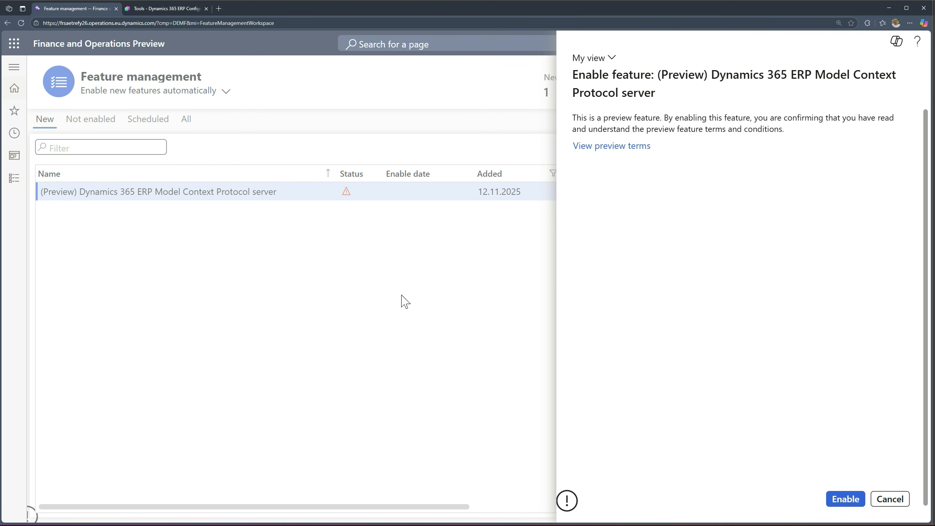
left_click(842, 499)
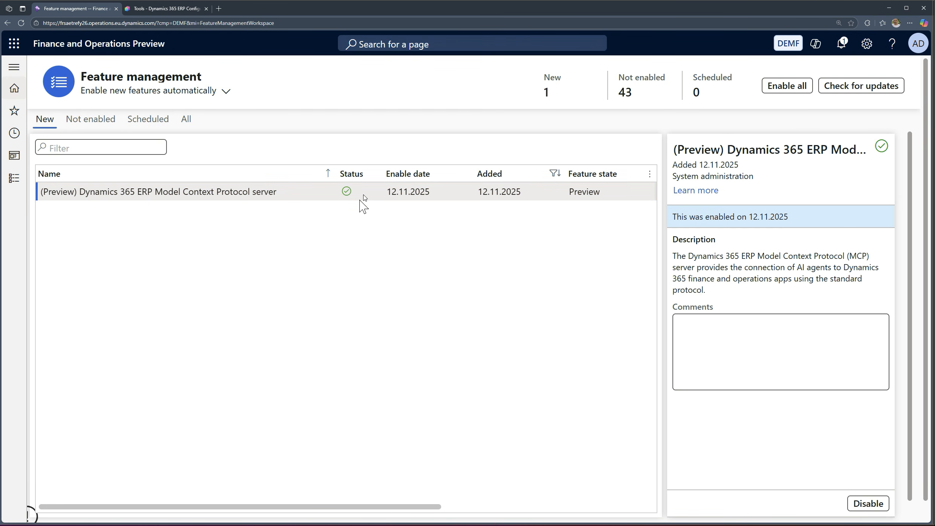
- Return to Copilot Studio, dismiss the connector error details, and reload and review the MCP server's tool list
left_click(166, 9)
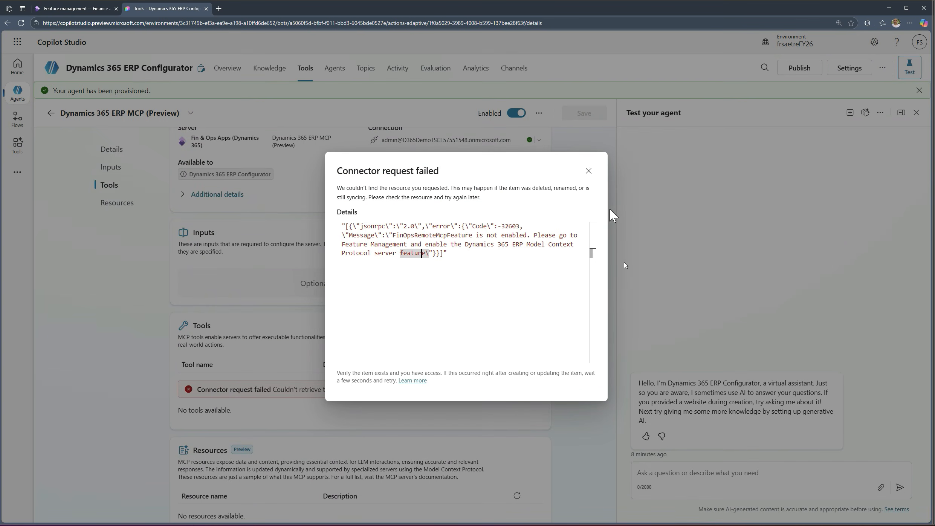
left_click(589, 172)
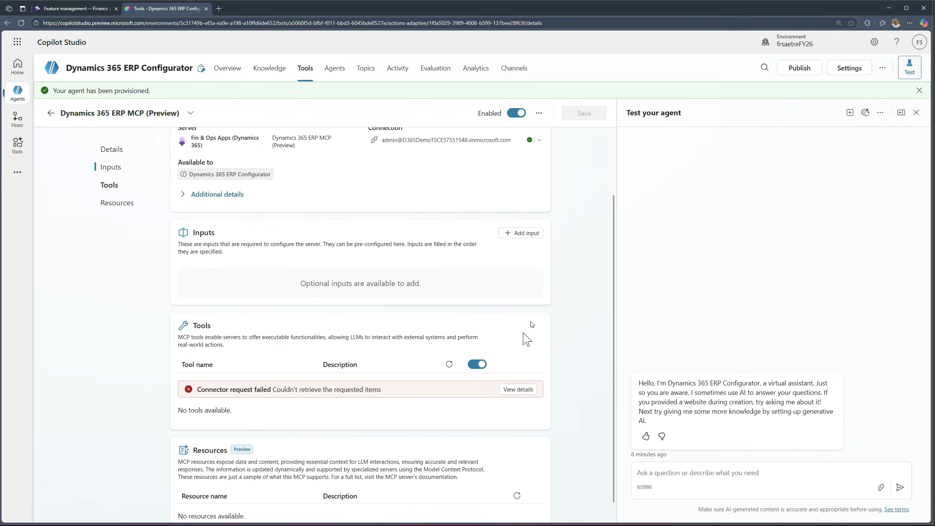
left_click(450, 365)
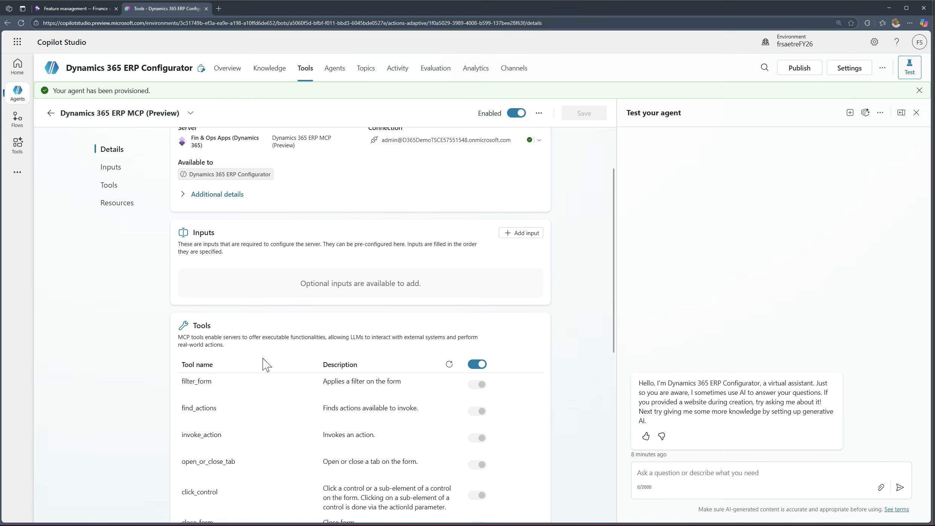
scroll(275, 363, "down", 4)
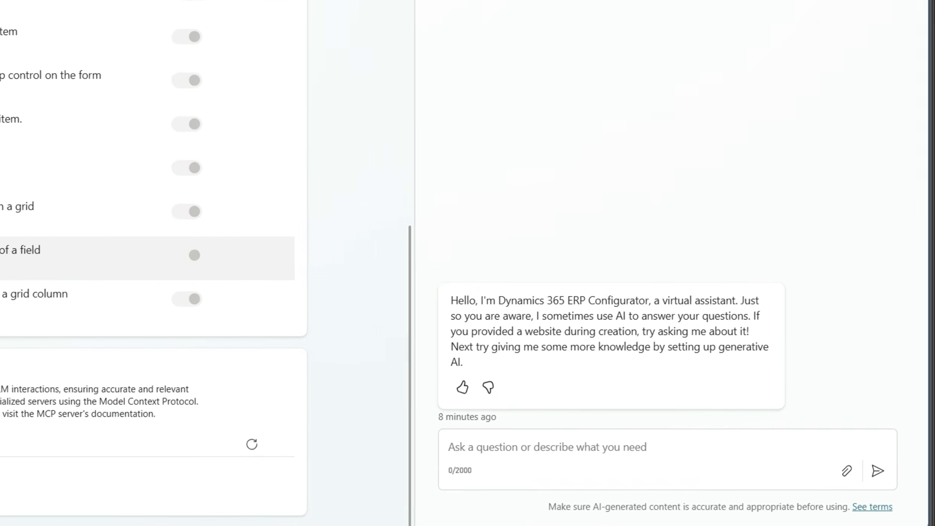
scroll(17, 302, "up", 9)
- Ask the agent in the test chat: "List the legal entities in my environment. Group them by geographical location."
left_click(276, 405)
type("List the legal entities in my environment. Group them by geographical ")
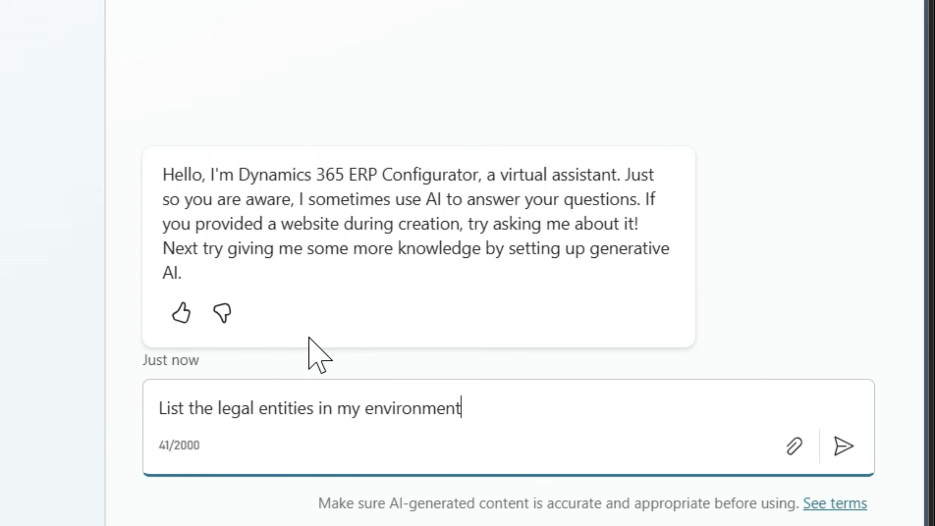
type("location.")
key("Return")
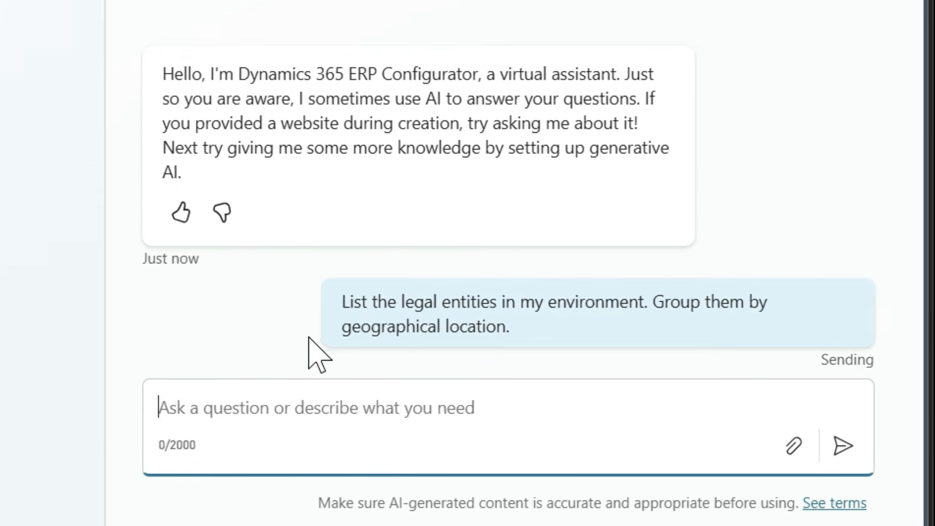